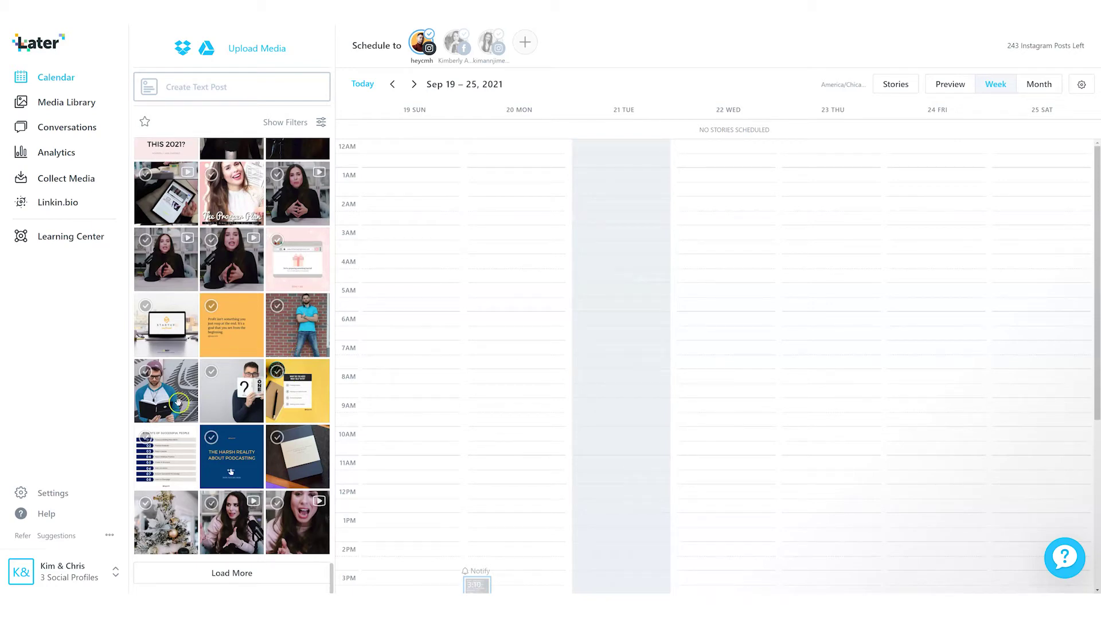
- Create an Instagram post from the photo of the man in front of the brick wall, captioned "this is for instagram"
left_click(300, 335)
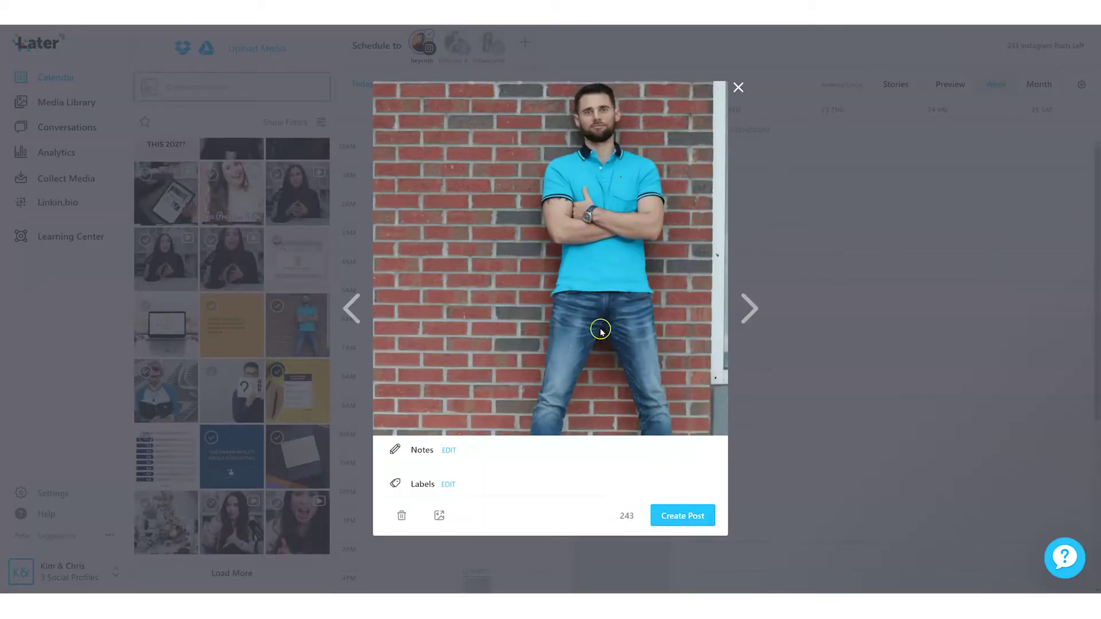
left_click(682, 514)
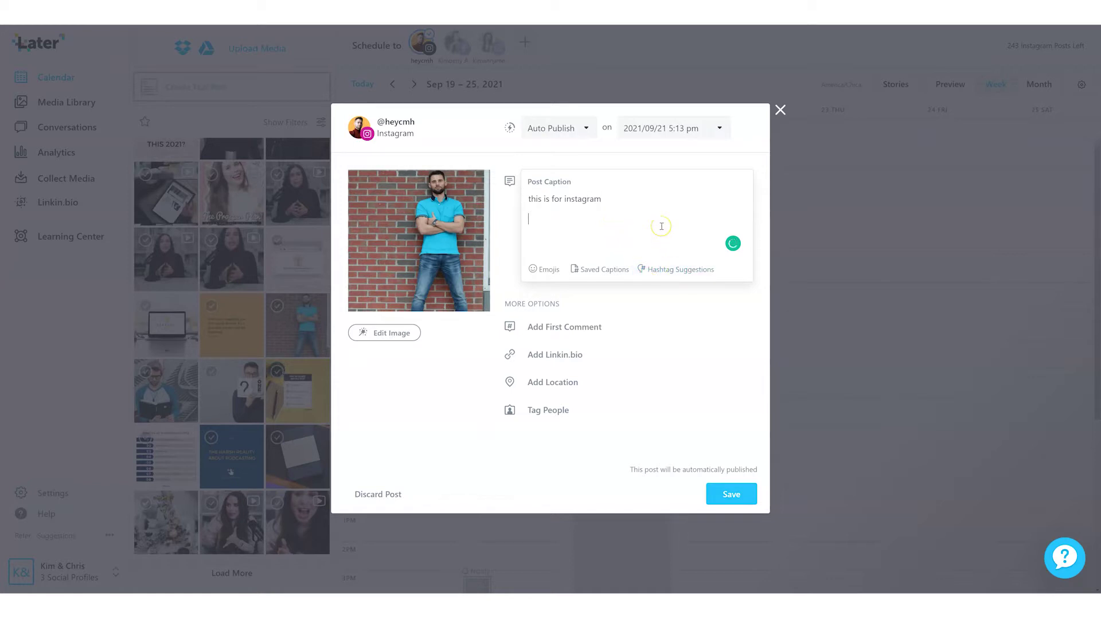
- Get hashtag suggestions for "instagrammarketing" for the post caption
left_click(662, 269)
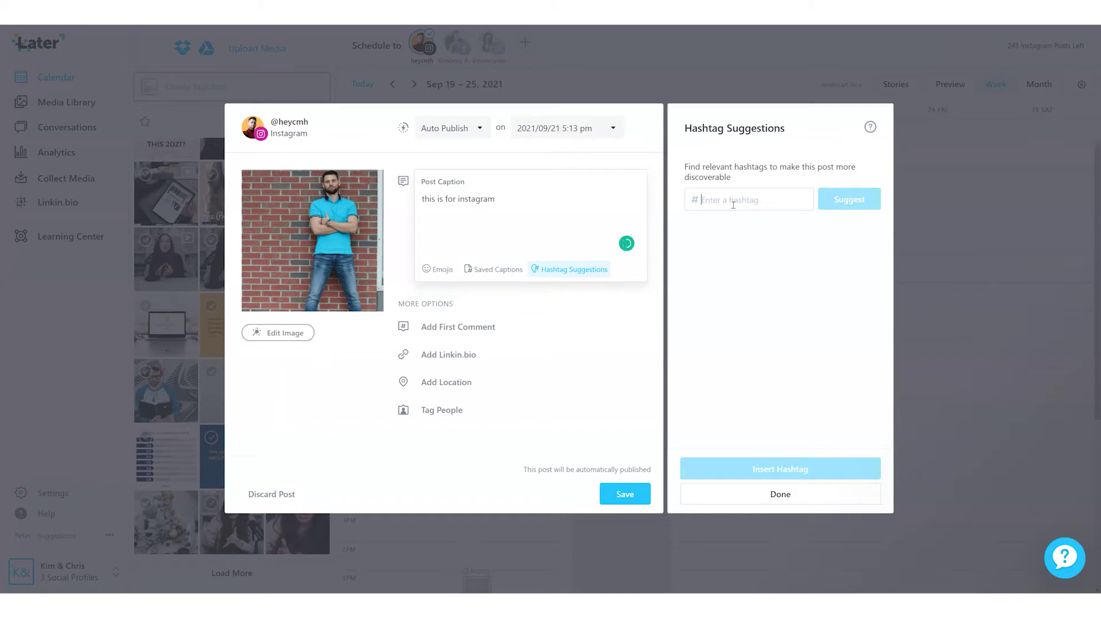
type("instagram =")
key("BackSpace")
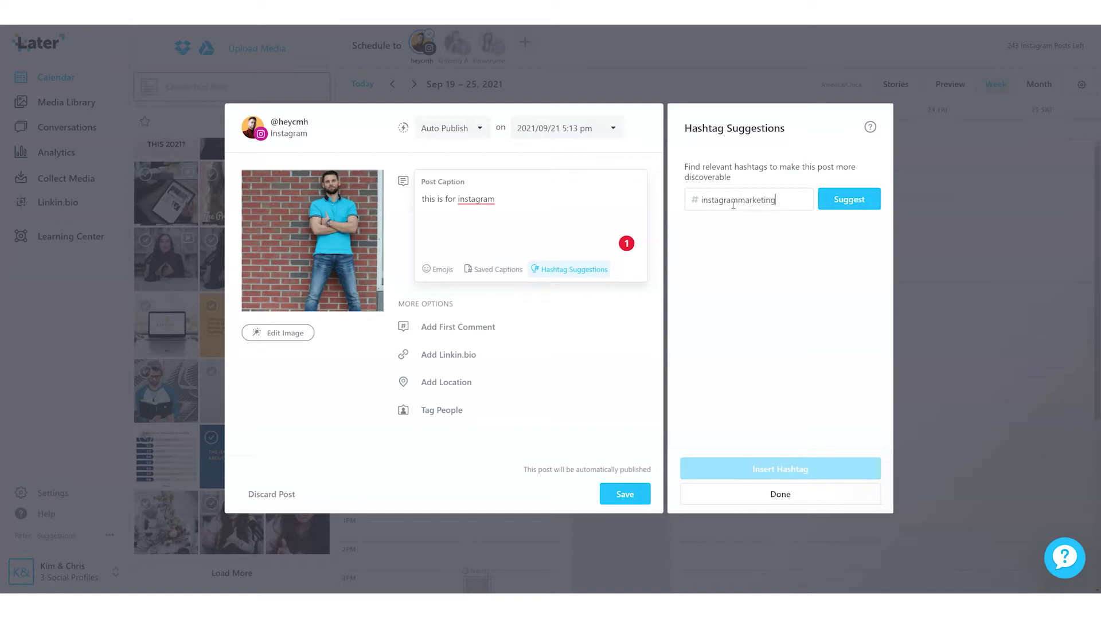
left_click(839, 198)
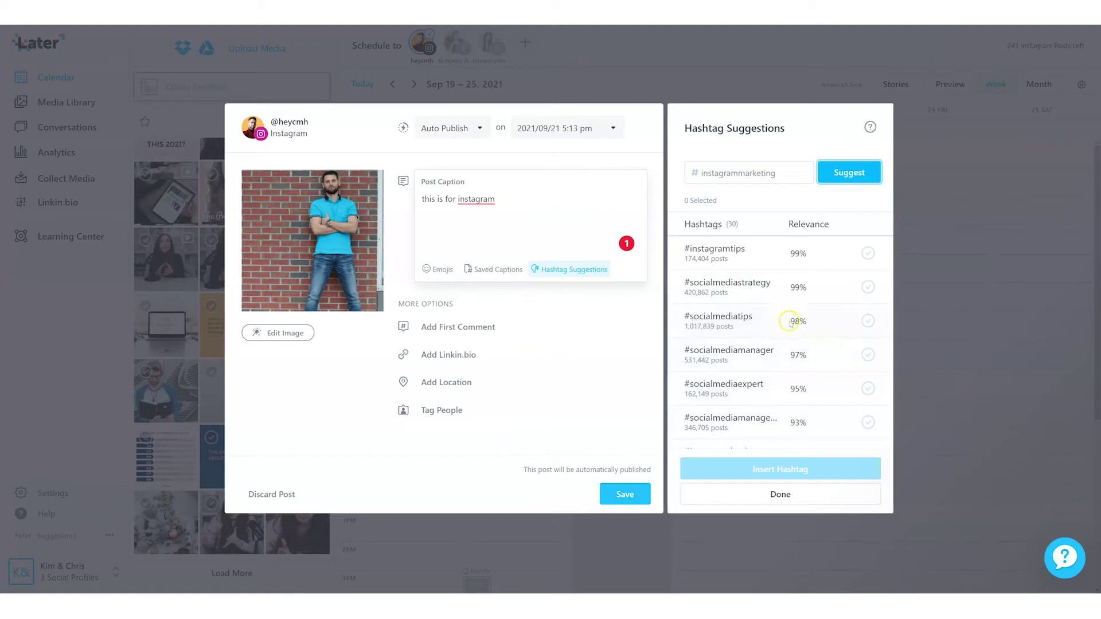
- Insert #instagramtips, #socialmediastrategy, #socialmediatips, #socialmediamanager and #socialmediaexpert into the post caption
left_click(868, 253)
left_click(869, 287)
left_click(867, 321)
left_click(868, 354)
left_click(867, 388)
left_click(777, 468)
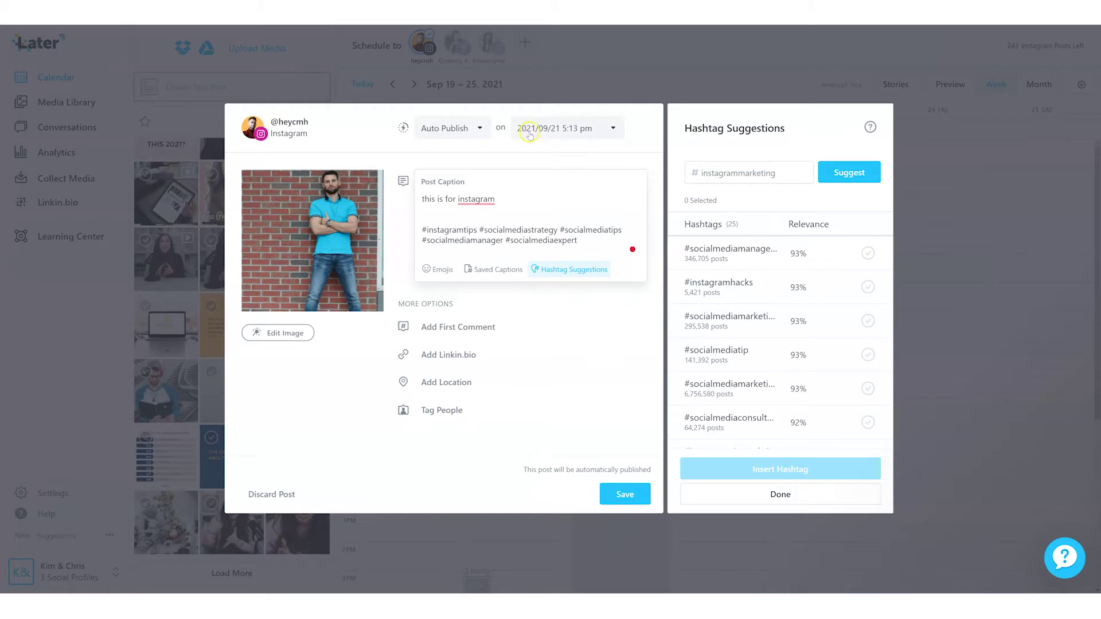
- Switch the post's publishing method to Send Notification, and discard the draft post
left_click(478, 126)
left_click(462, 156)
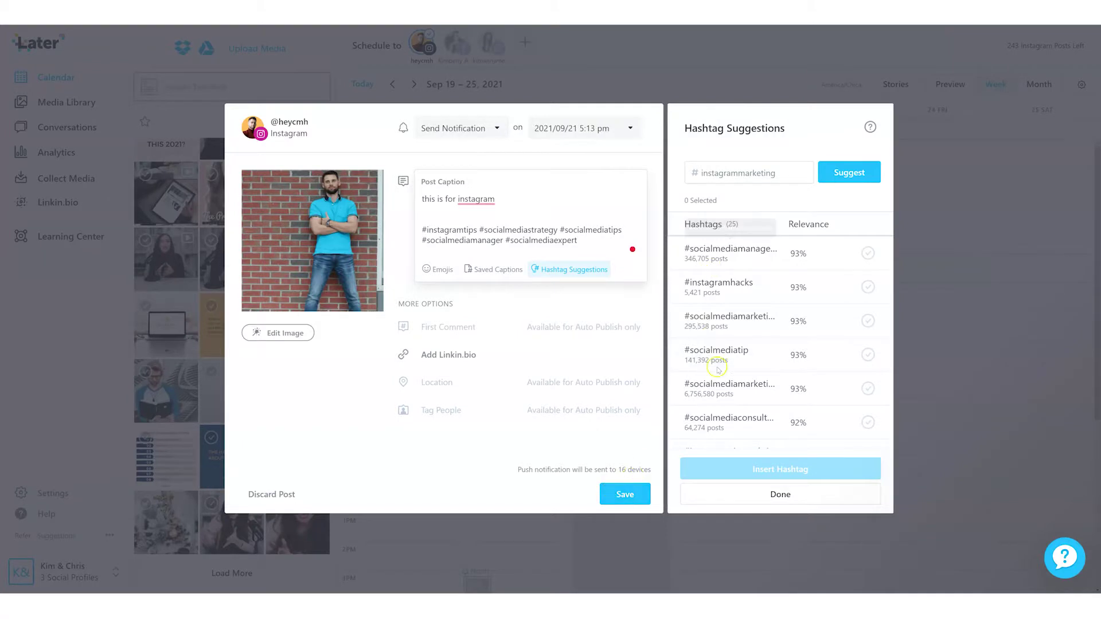
left_click(269, 494)
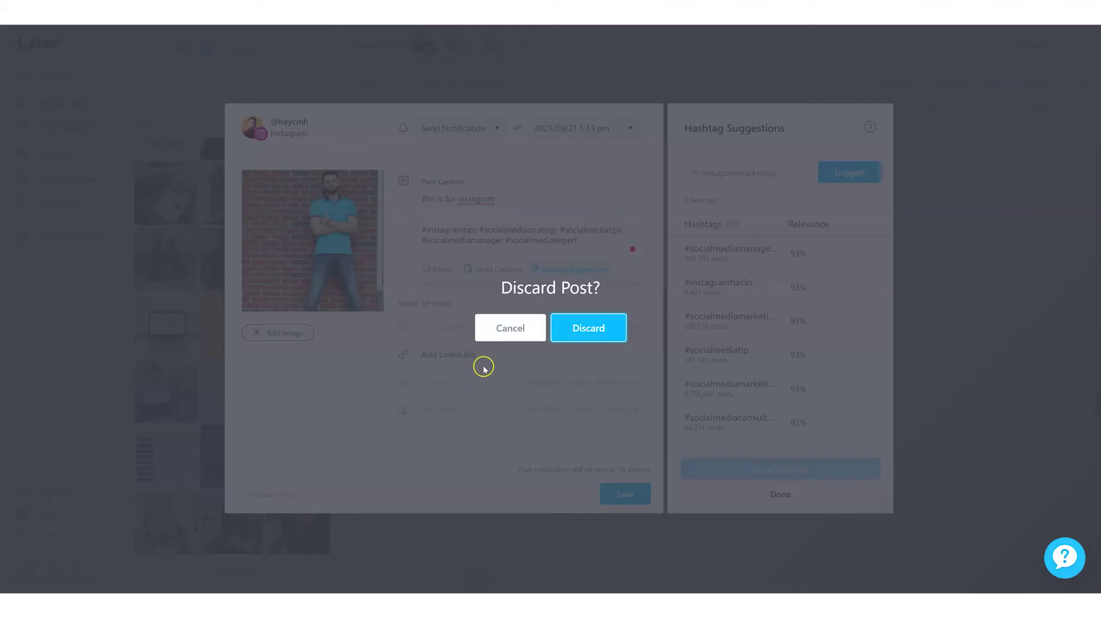
left_click(566, 324)
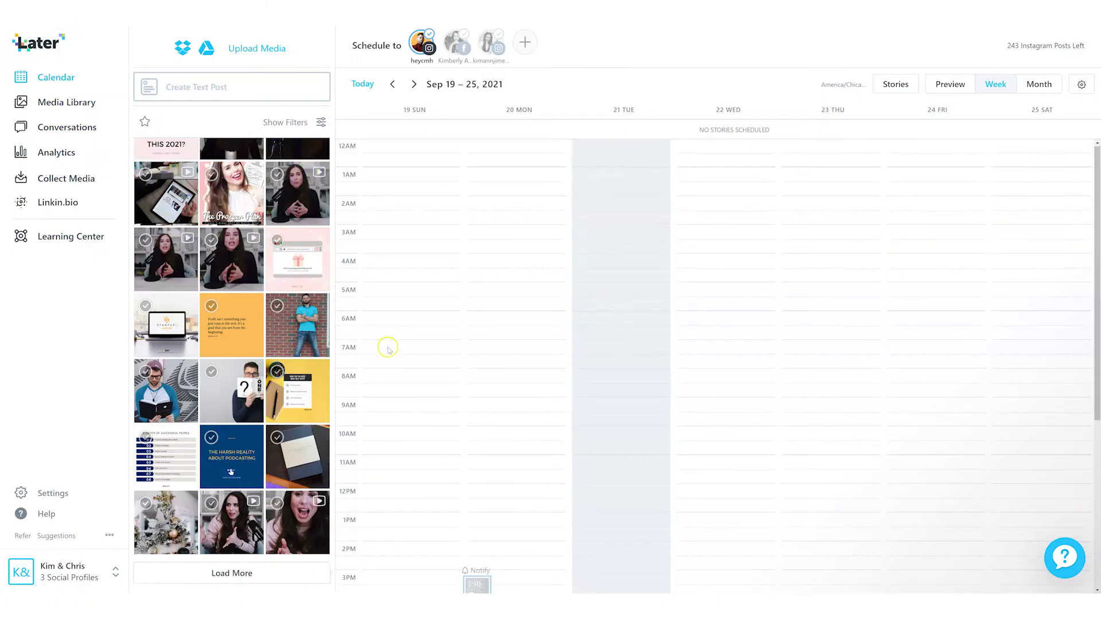
- View the details of the published Instagram post in Monday's afternoon slot on the calendar, and close them
scroll(419, 413, "down", 3)
left_click(479, 463)
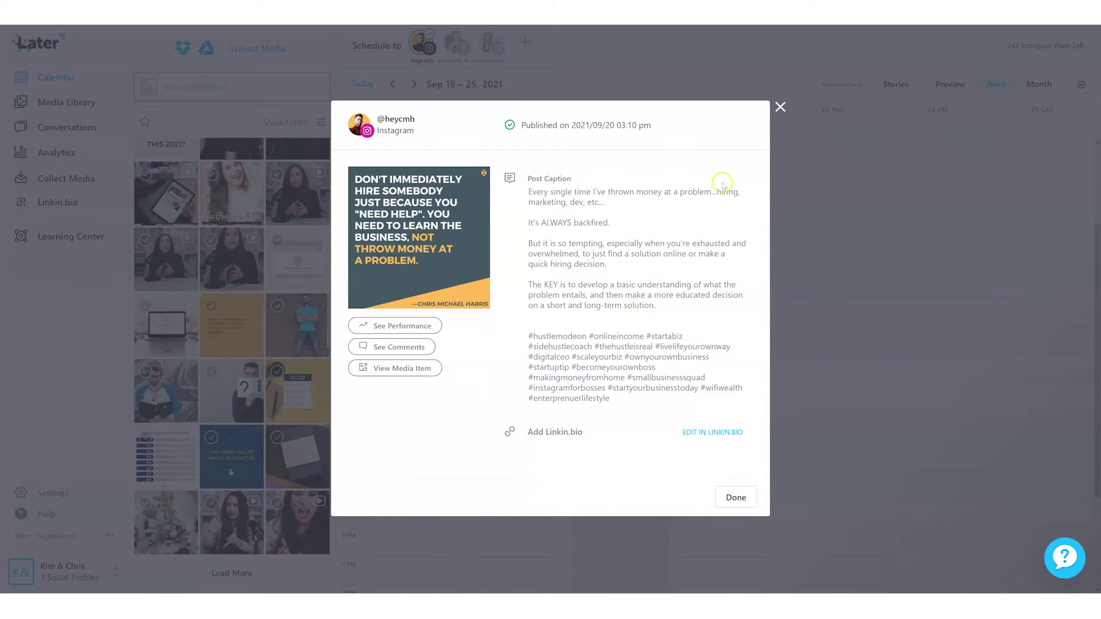
left_click(781, 107)
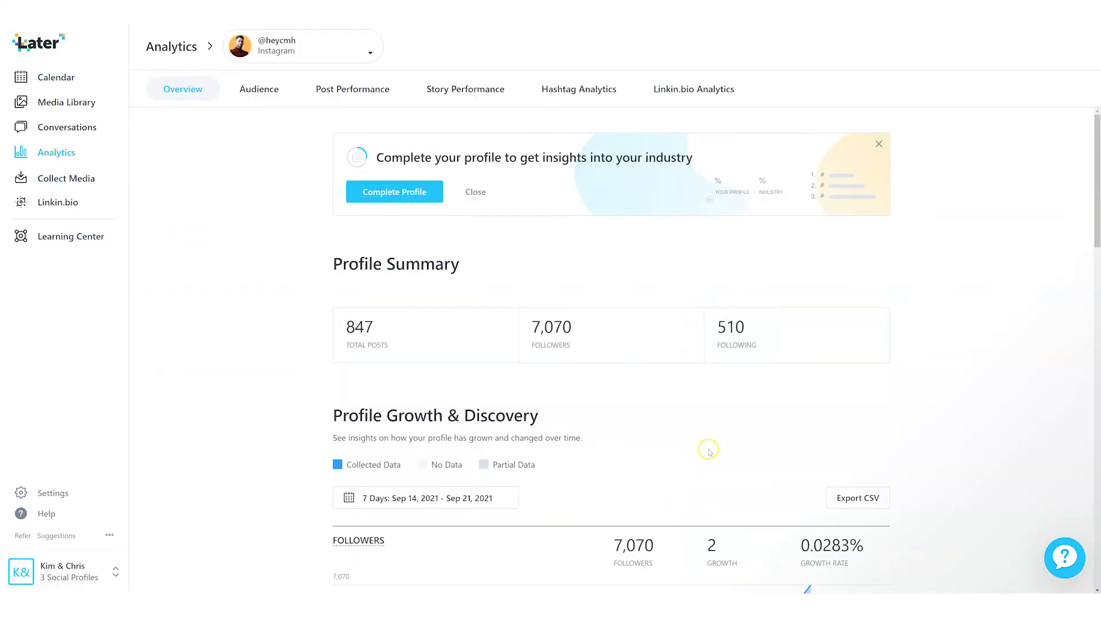
- Examine the followers, impressions and reach charts in the Instagram profile's Analytics overview
scroll(563, 351, "down", 3)
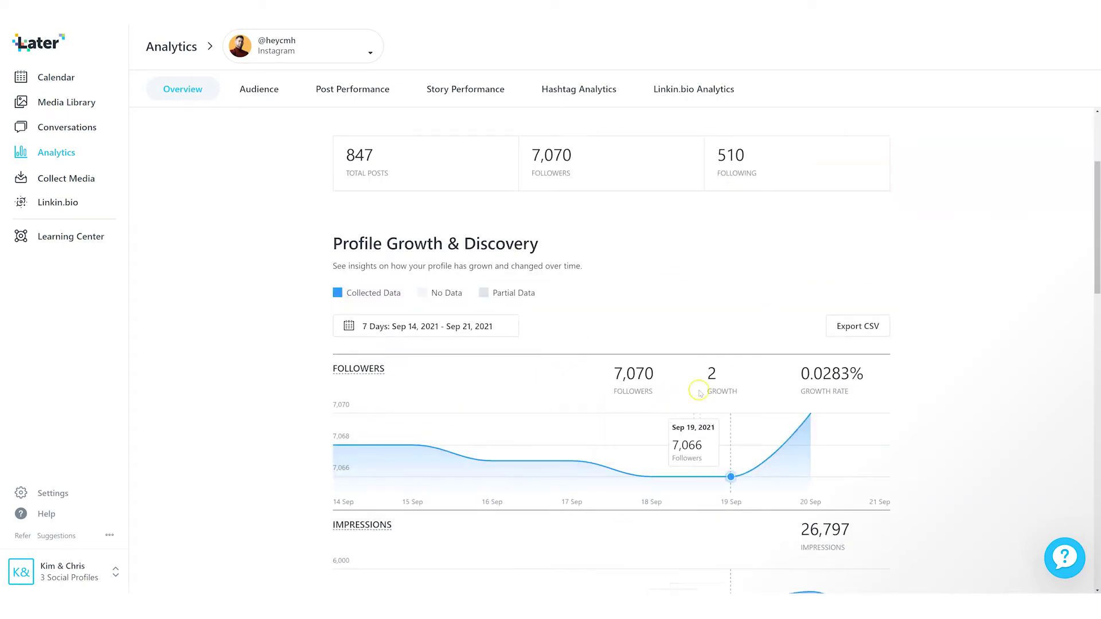
scroll(436, 243, "down", 10)
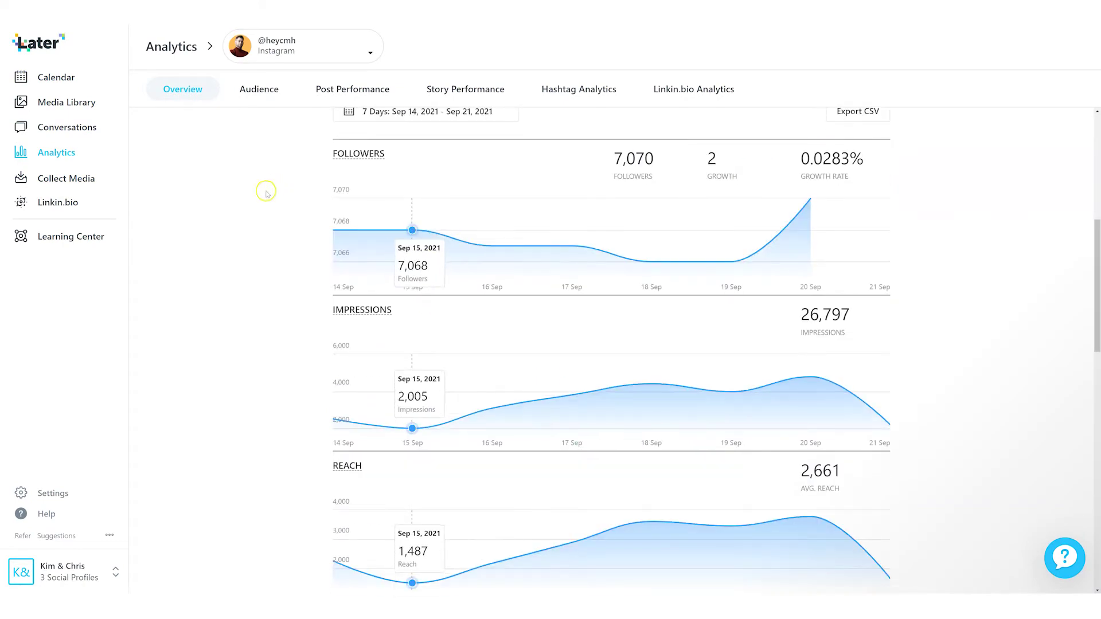
scroll(585, 342, "down", 4)
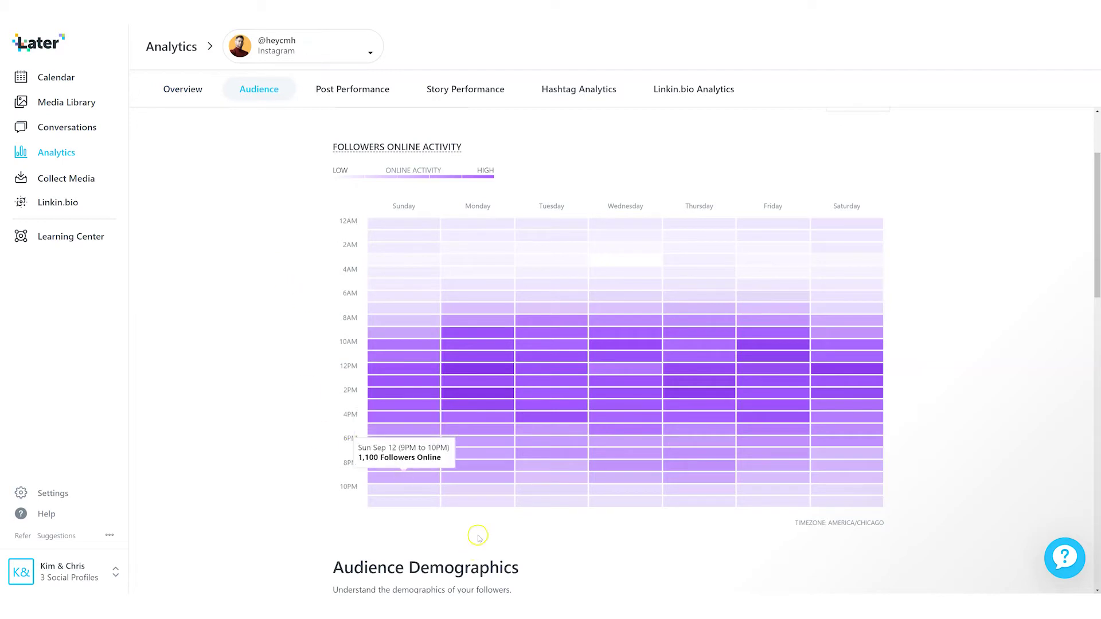
- Check the followers' online activity by day and hour in the Audience analytics, including Monday around midday
mouse_move(408, 150)
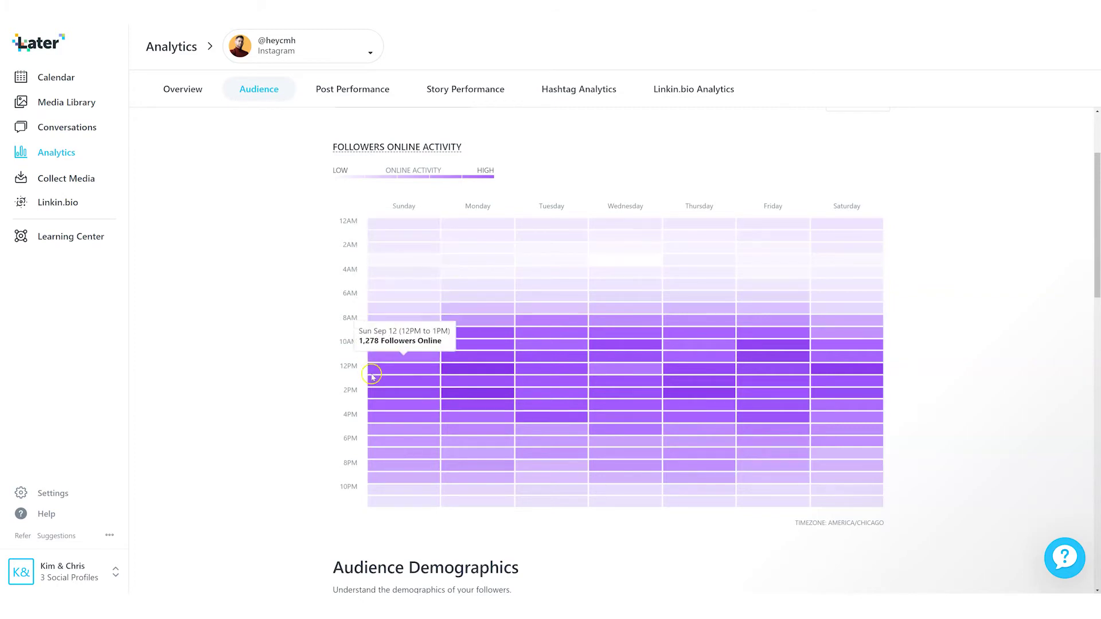
left_click(505, 392)
left_click(495, 373)
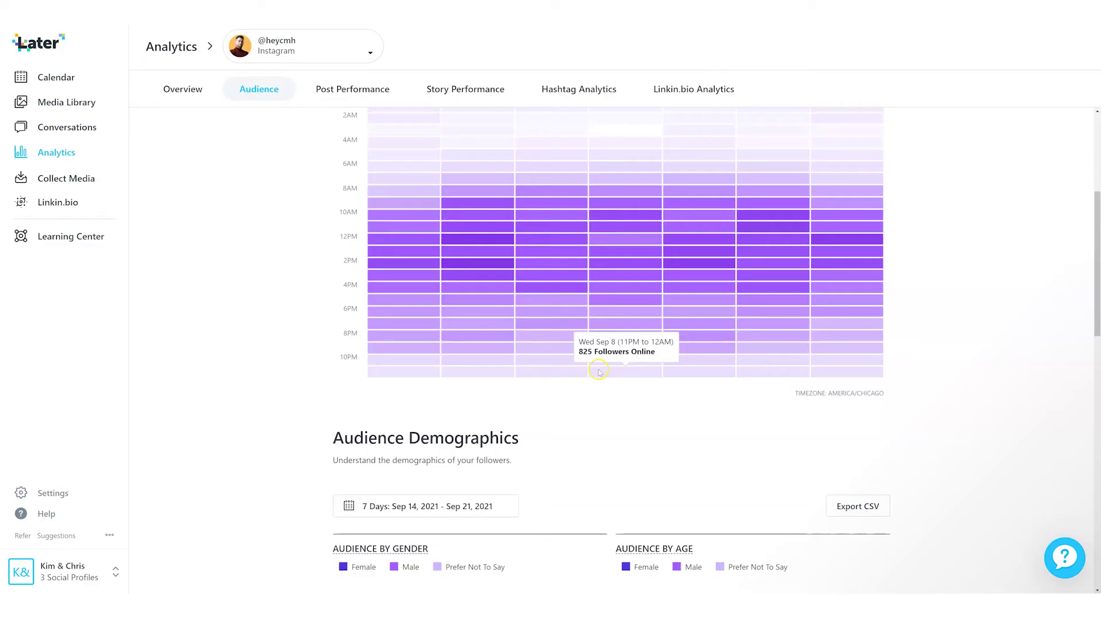
- Review the audience's gender and age demographics, and the follower location map with top countries, cities and languages
scroll(582, 373, "down", 2)
scroll(582, 373, "down", 3)
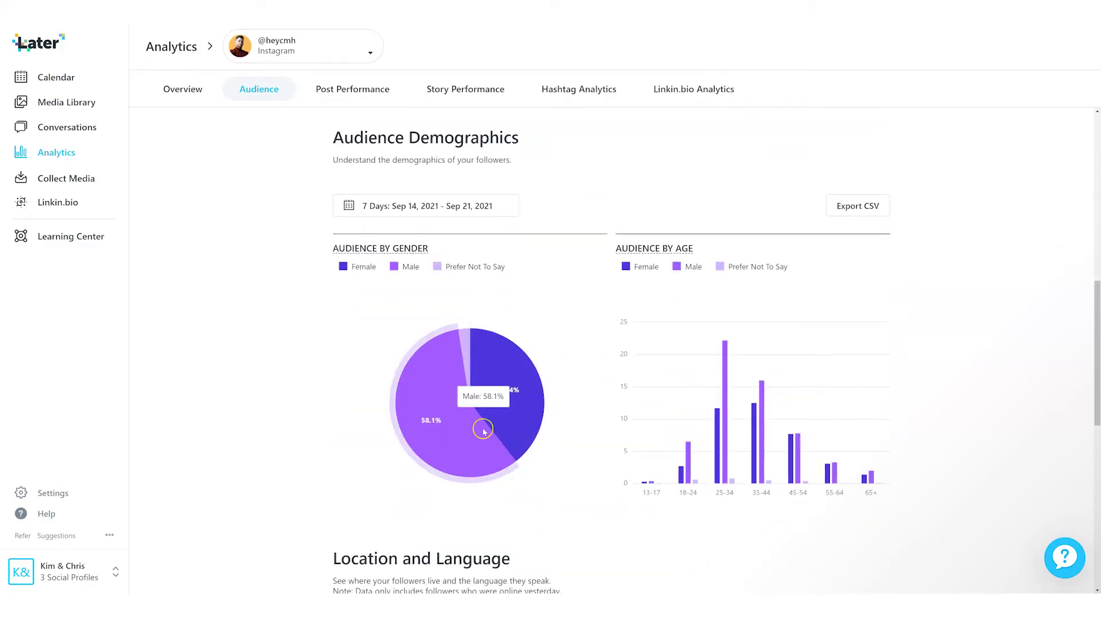
scroll(519, 359, "down", 8)
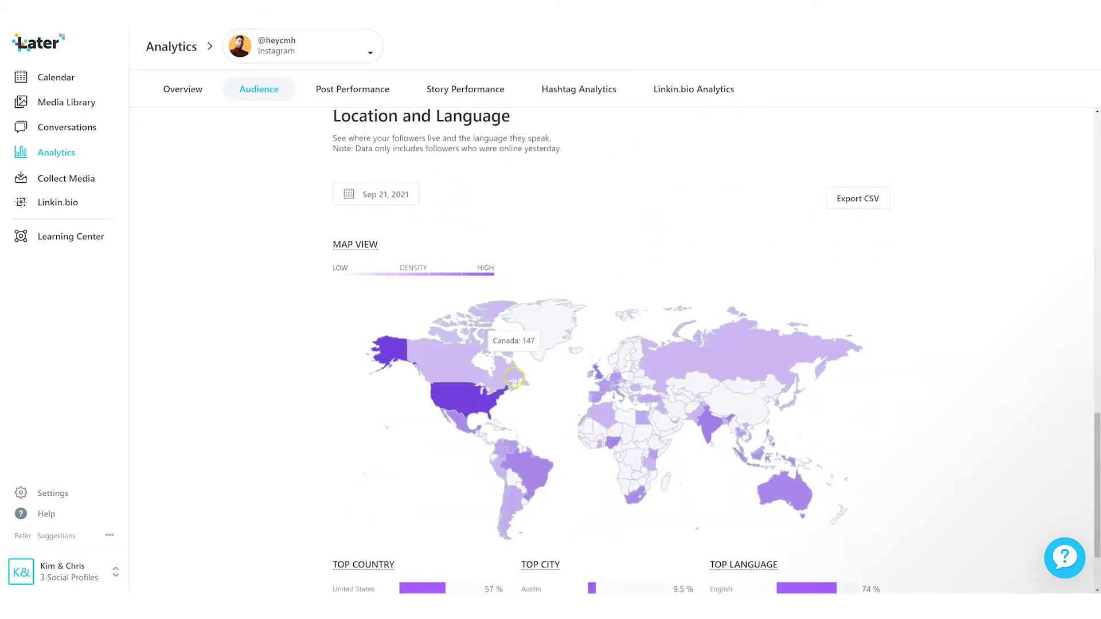
scroll(518, 251, "down", 1)
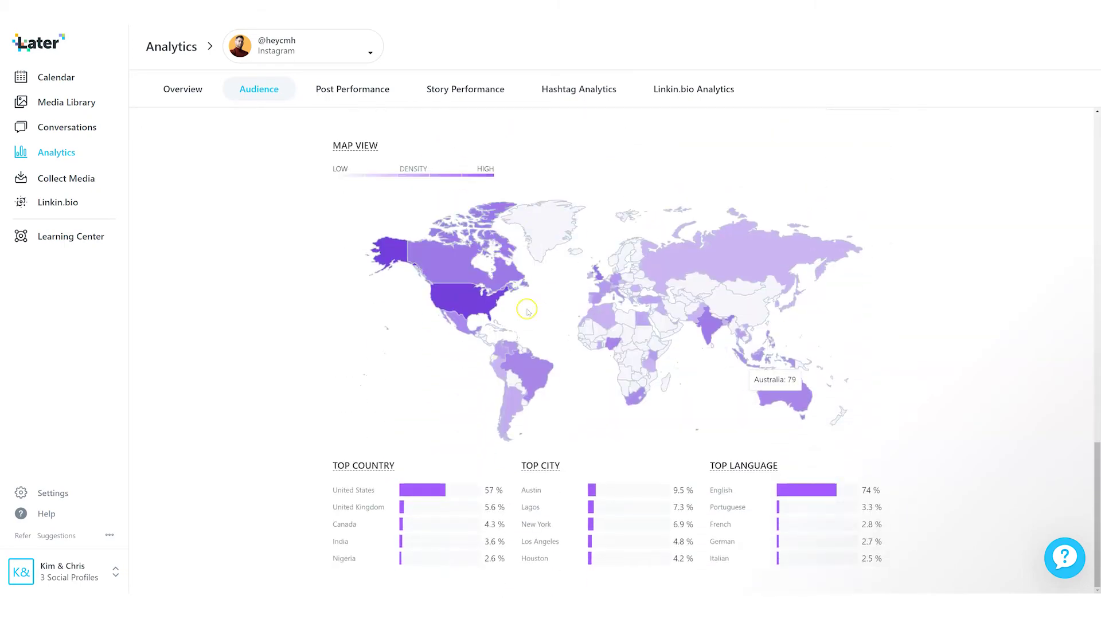
- Open the Post Performance analytics, and examine the per-story figures in the Story Performance analytics
left_click(352, 89)
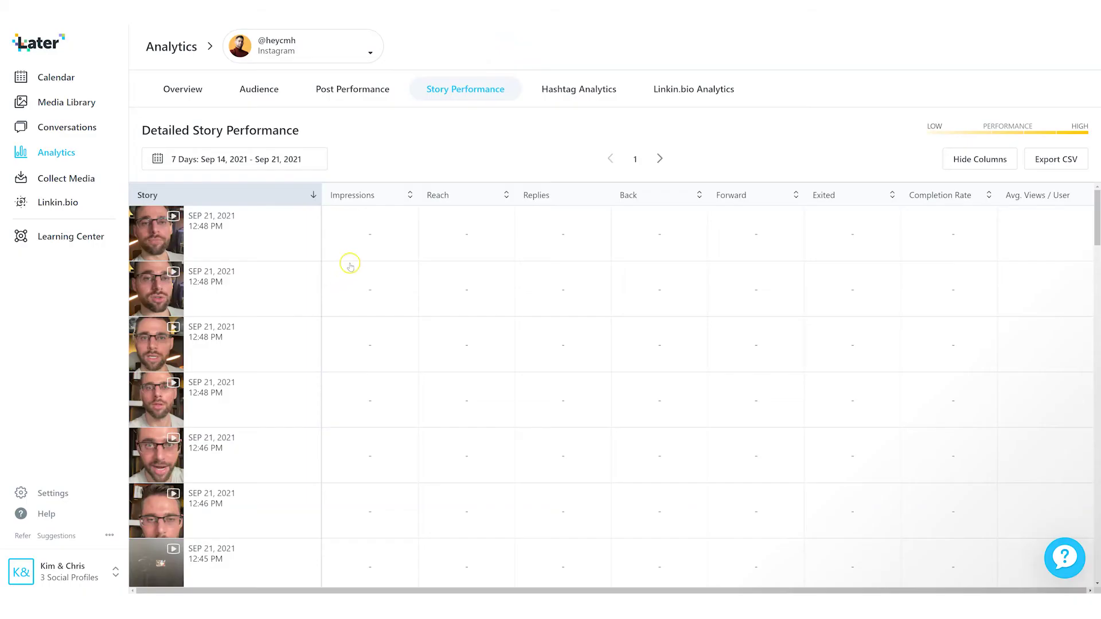
scroll(351, 265, "down", 10)
scroll(346, 313, "down", 5)
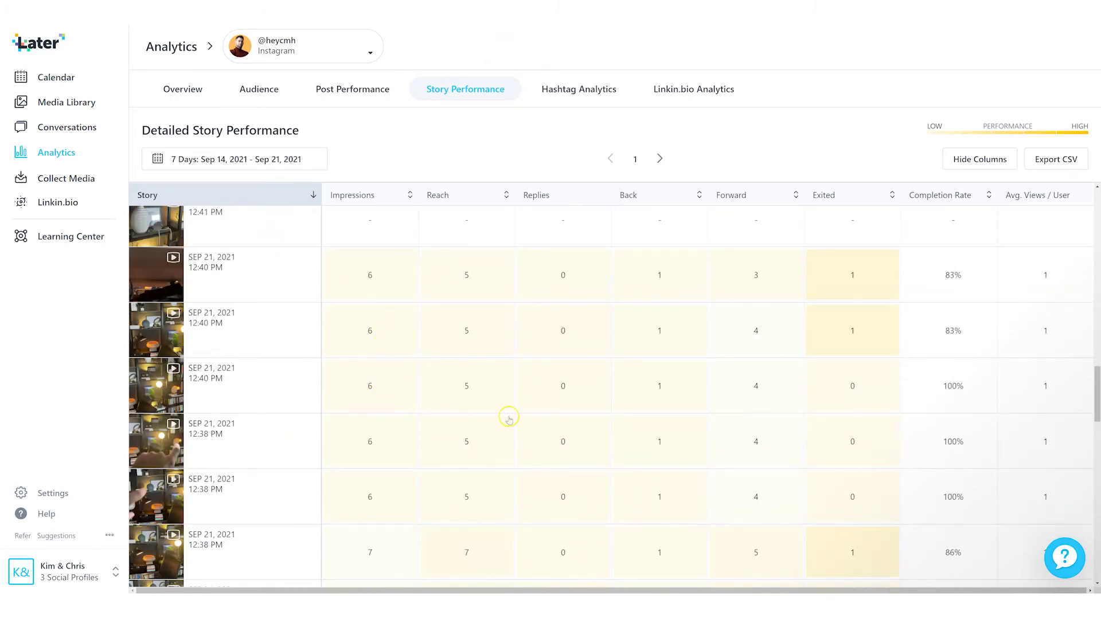
scroll(476, 419, "down", 1)
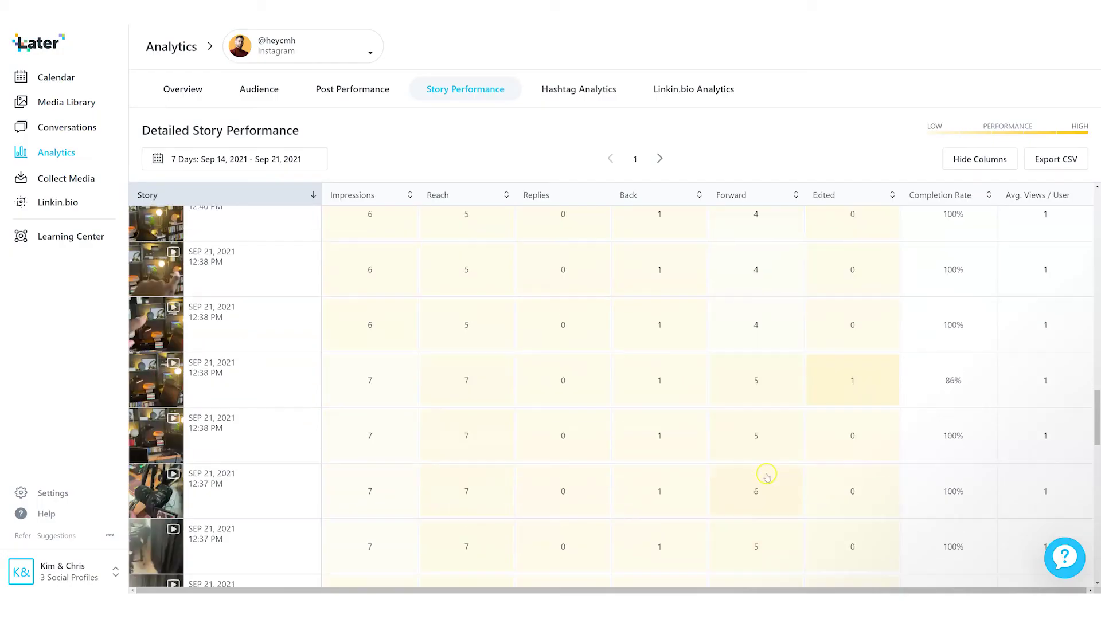
scroll(768, 465, "down", 5)
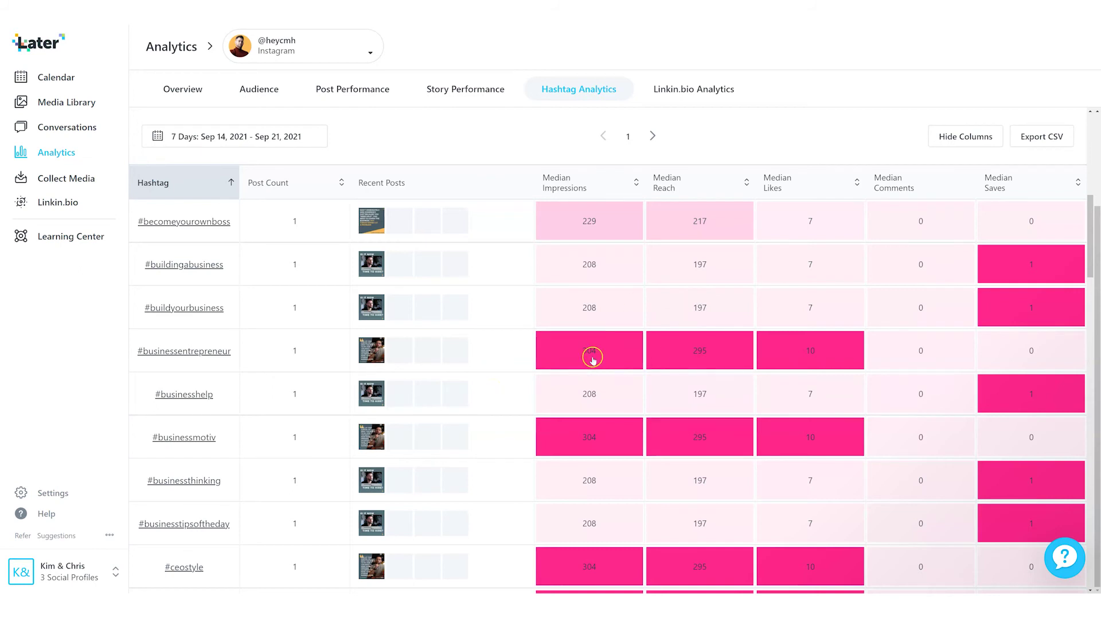
- Compare each hashtag's median impressions, reach, likes and saves in the Hashtag Analytics table
scroll(632, 476, "down", 2)
scroll(637, 423, "up", 3)
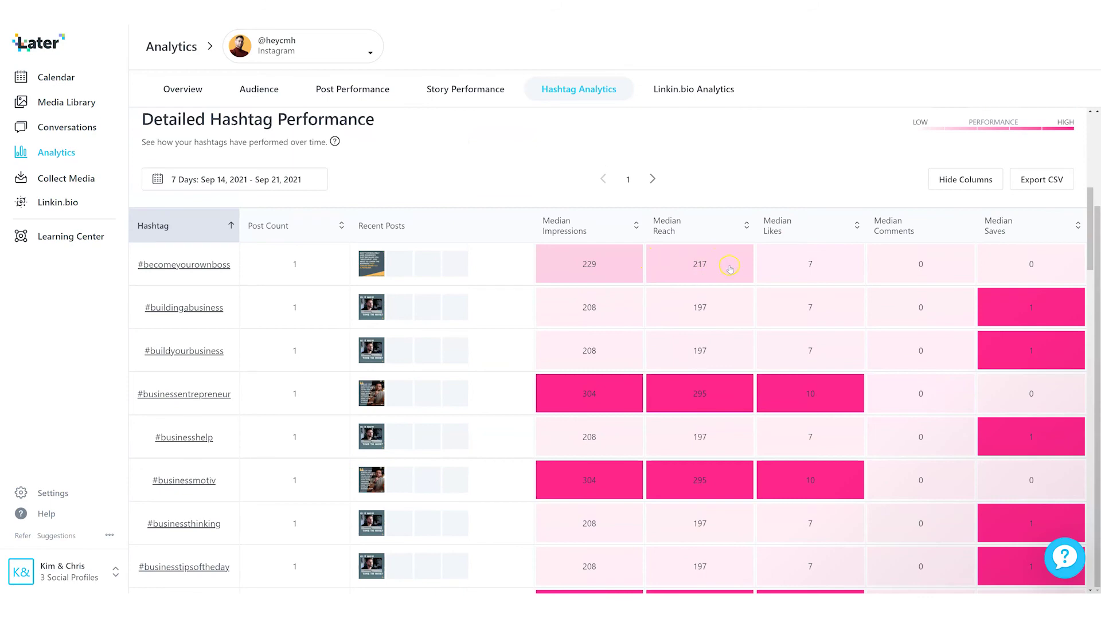
scroll(720, 423, "down", 15)
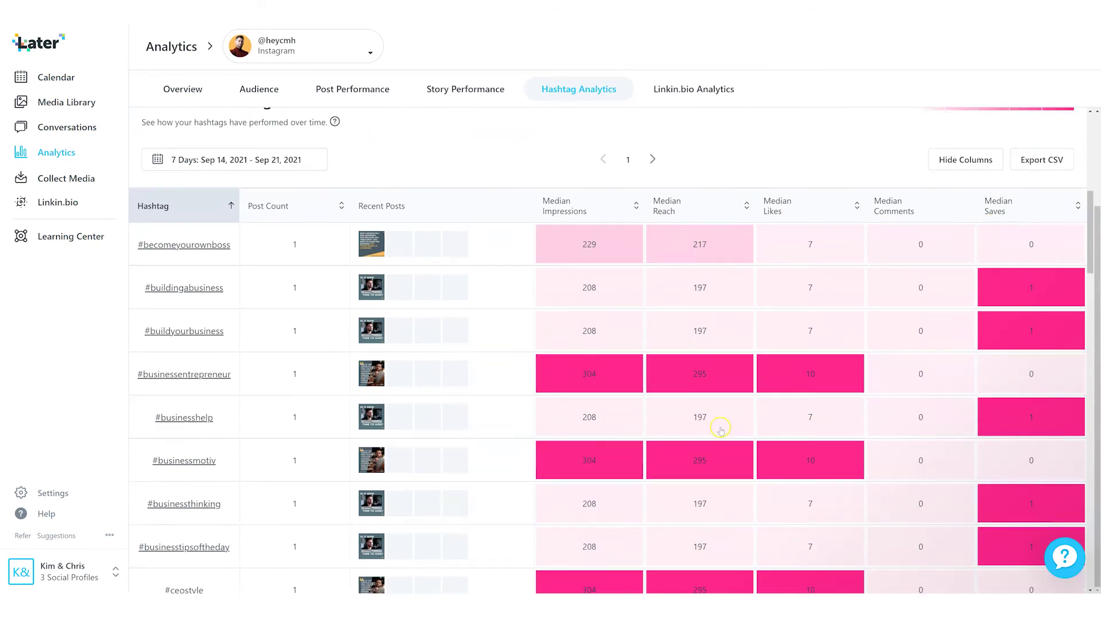
scroll(636, 446, "down", 8)
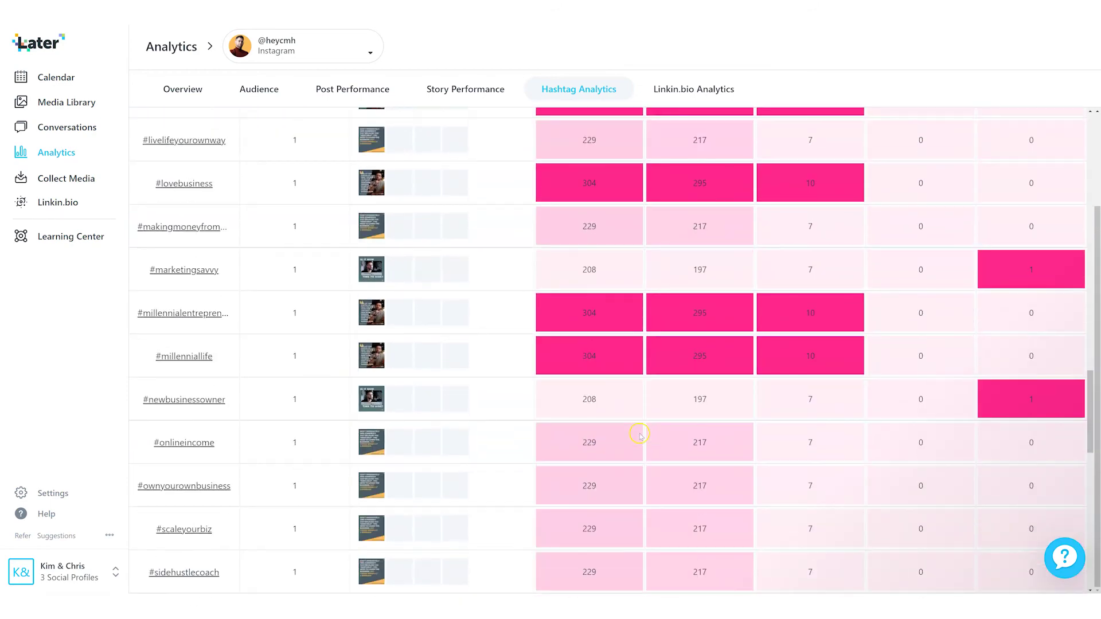
scroll(639, 436, "up", 20)
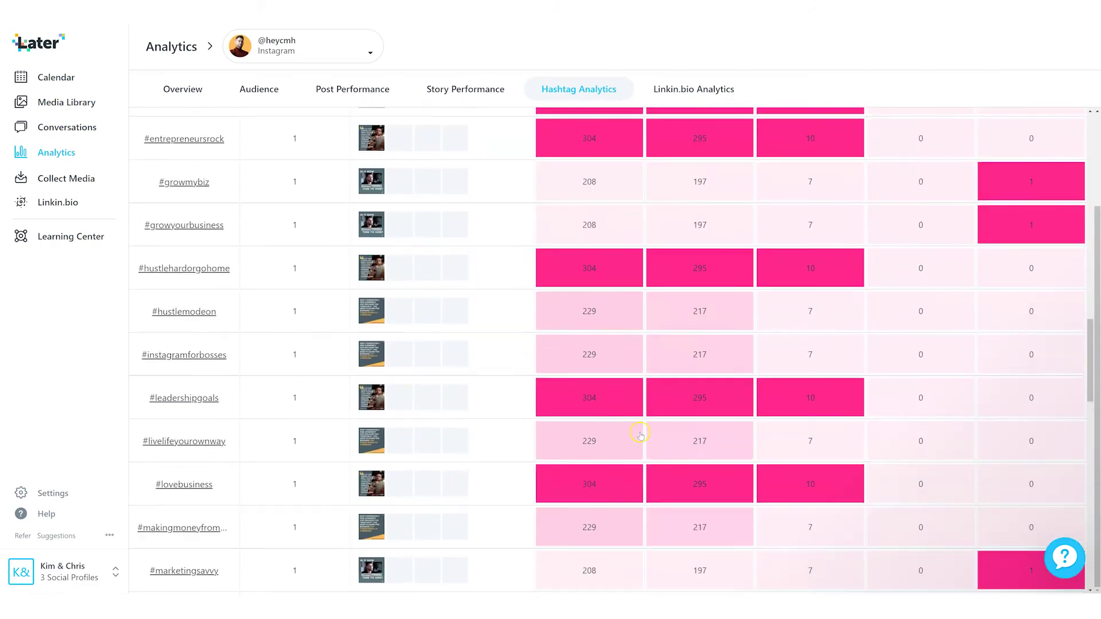